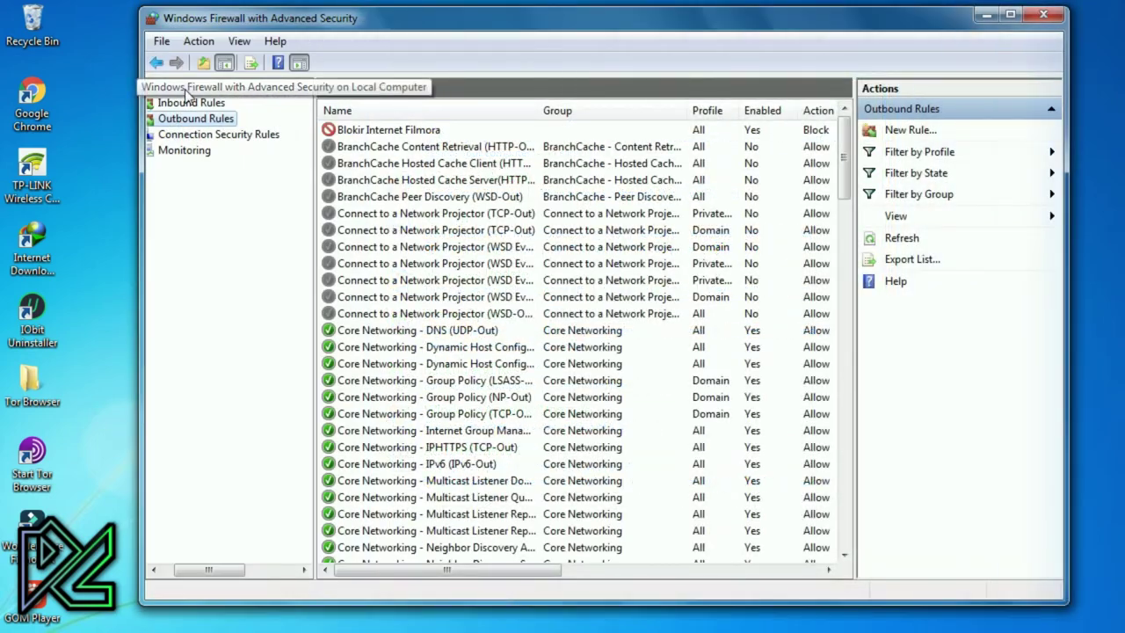
click(191, 103)
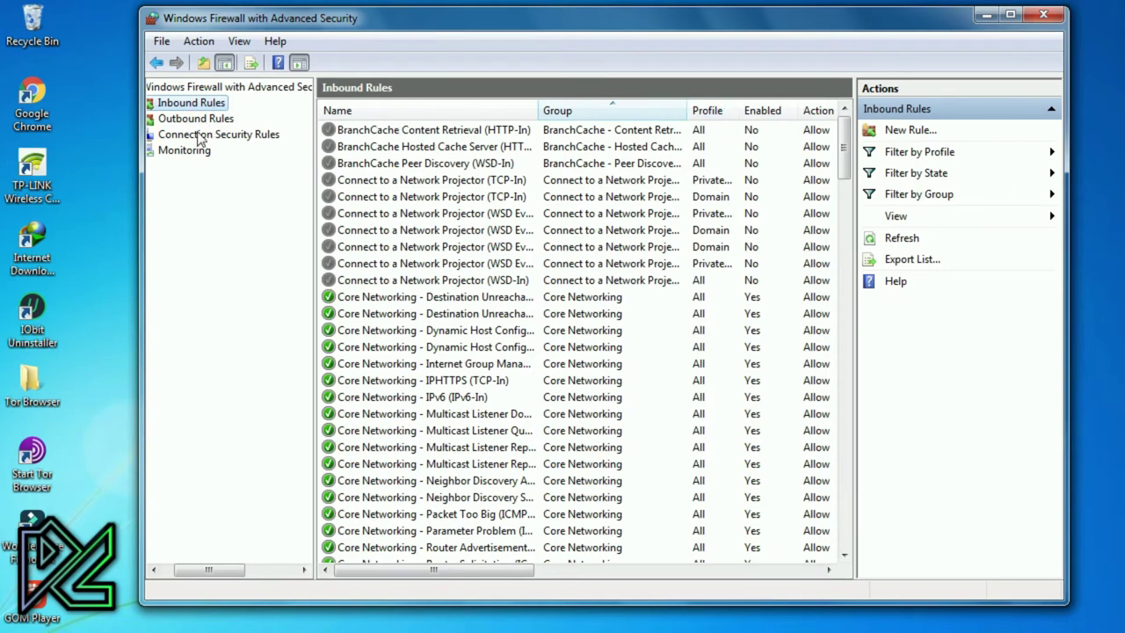
click(196, 121)
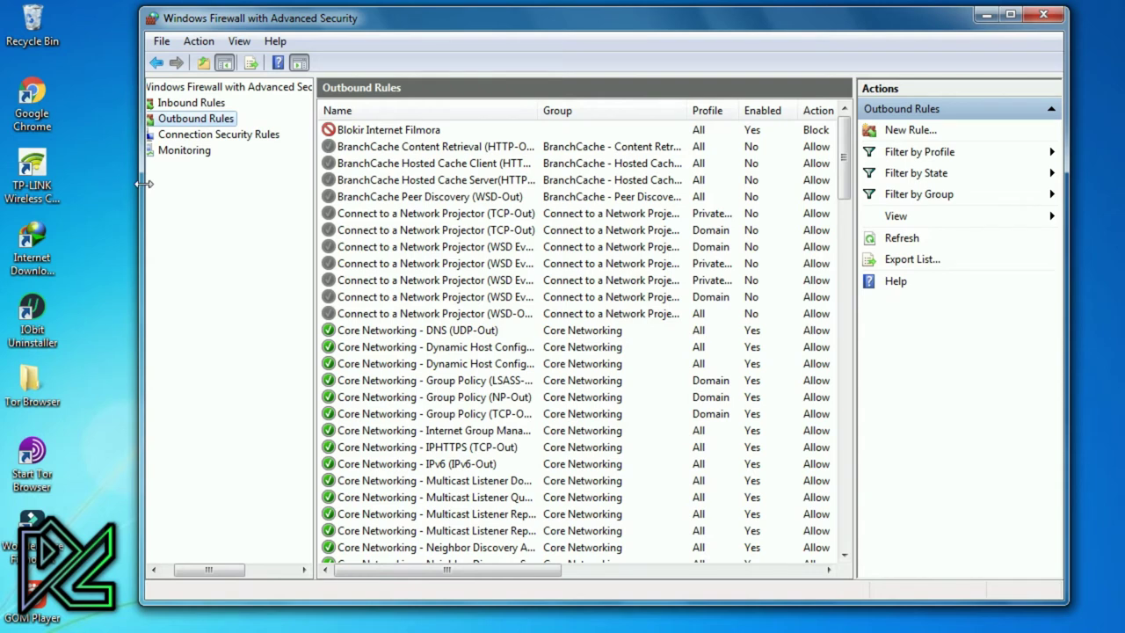
drag(144, 184, 127, 184)
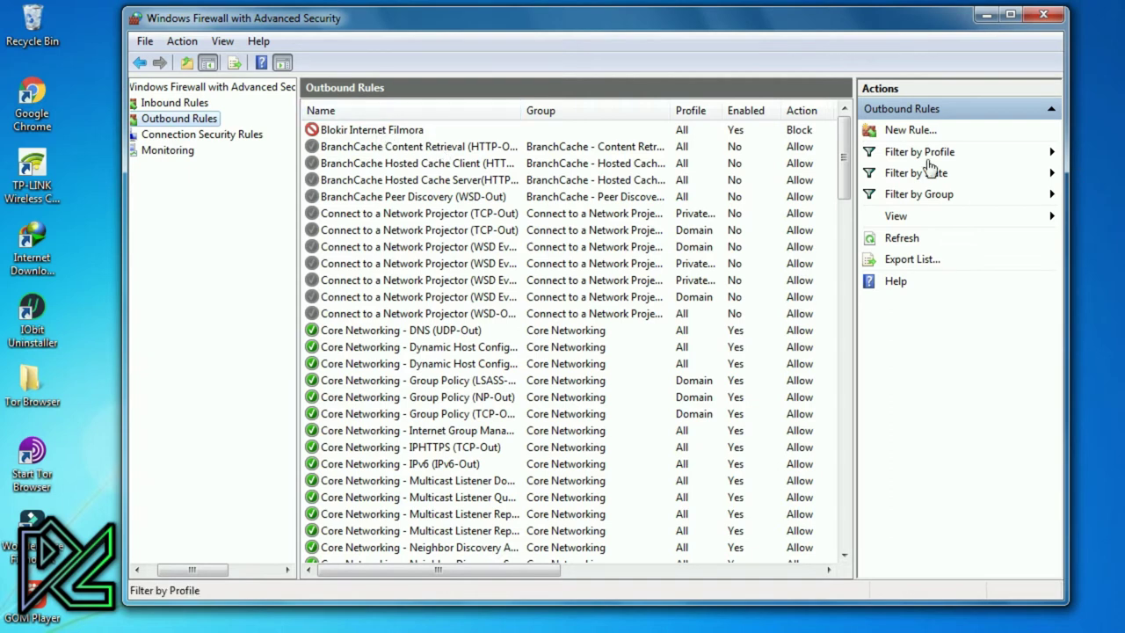
scroll(868, 387, down, 10)
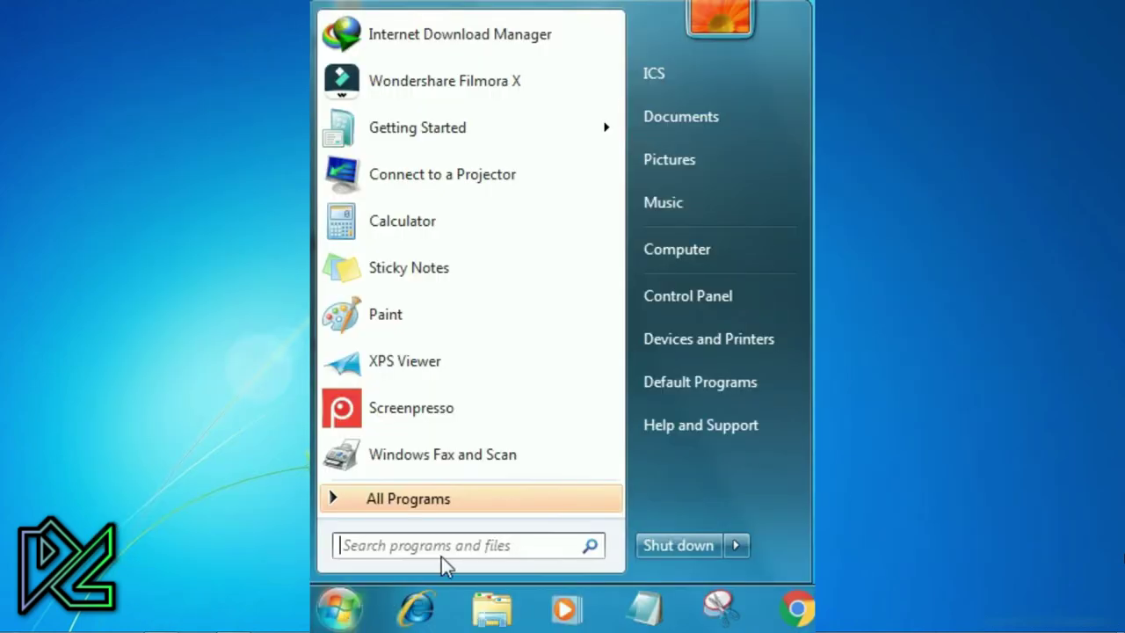
Search the computer's programs for "Windows Firewall" and open Windows Firewall with Advanced Security
click(459, 547)
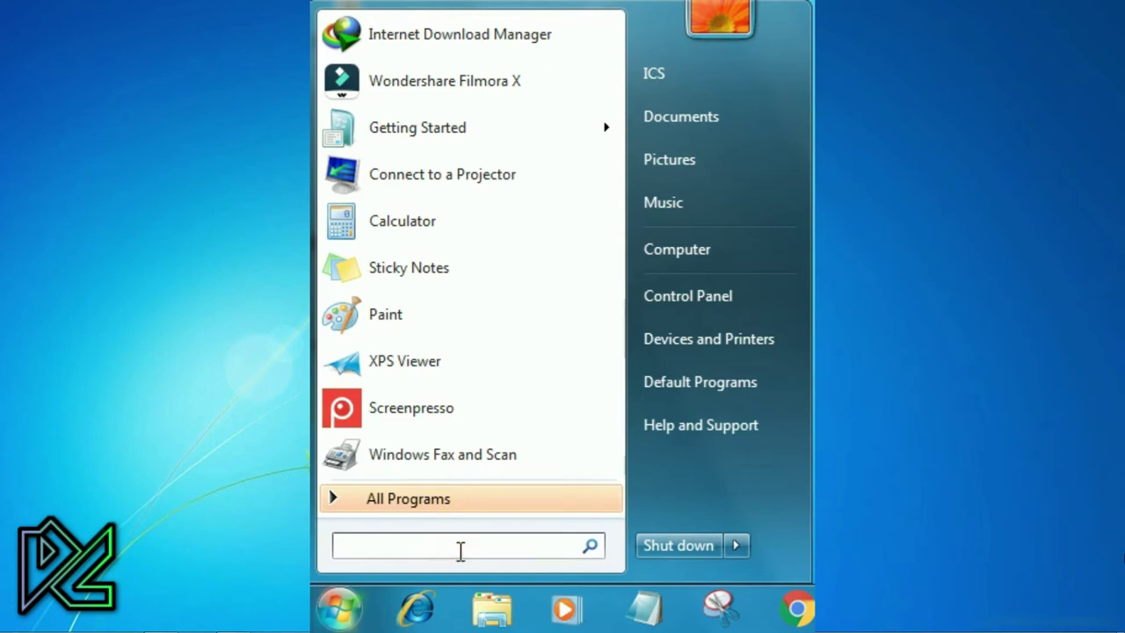
text(Wind)
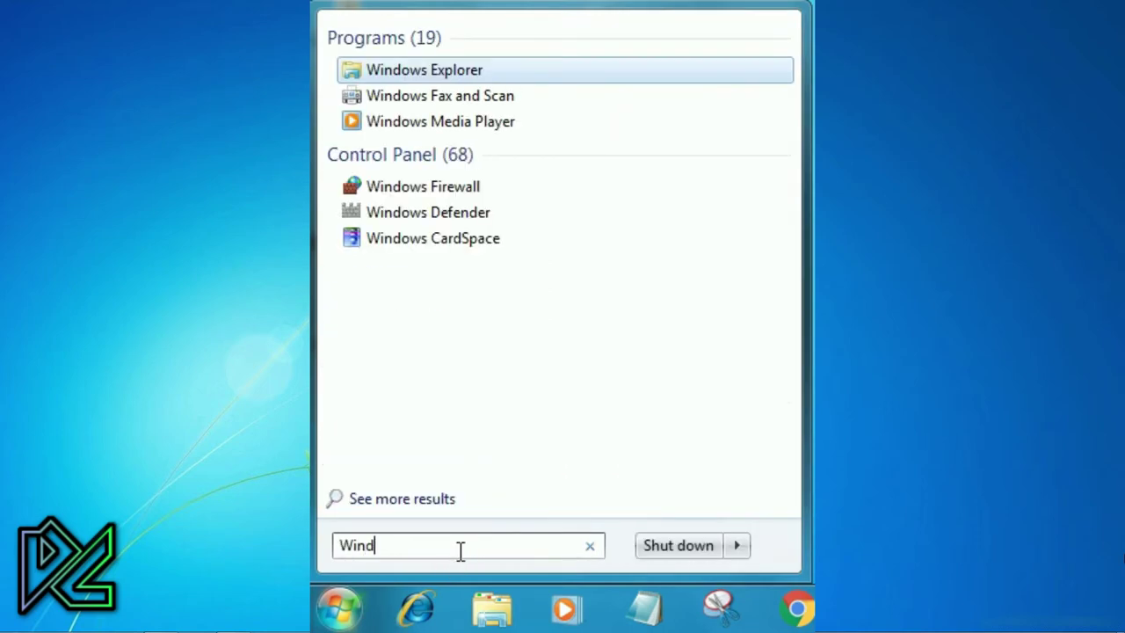
text(ows Fi)
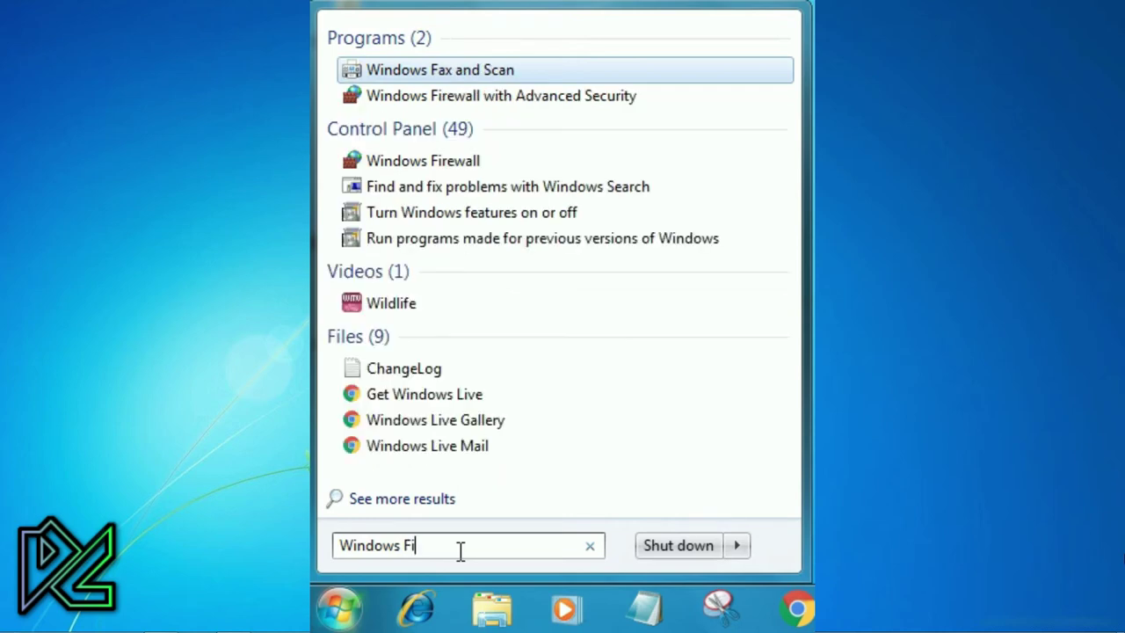
text(rewall)
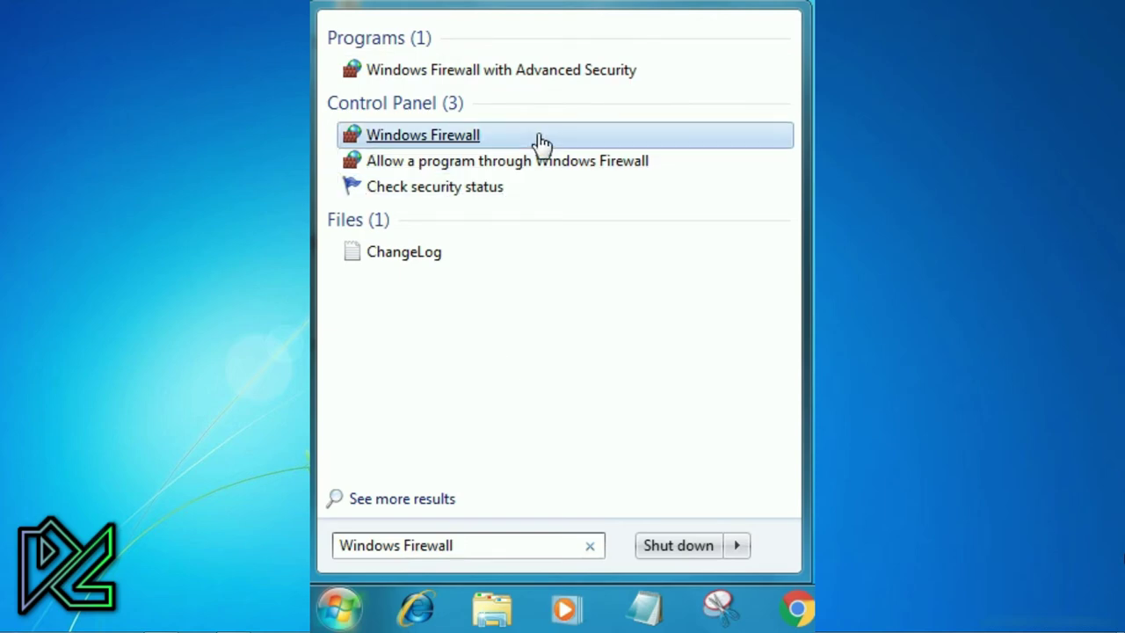
click(740, 84)
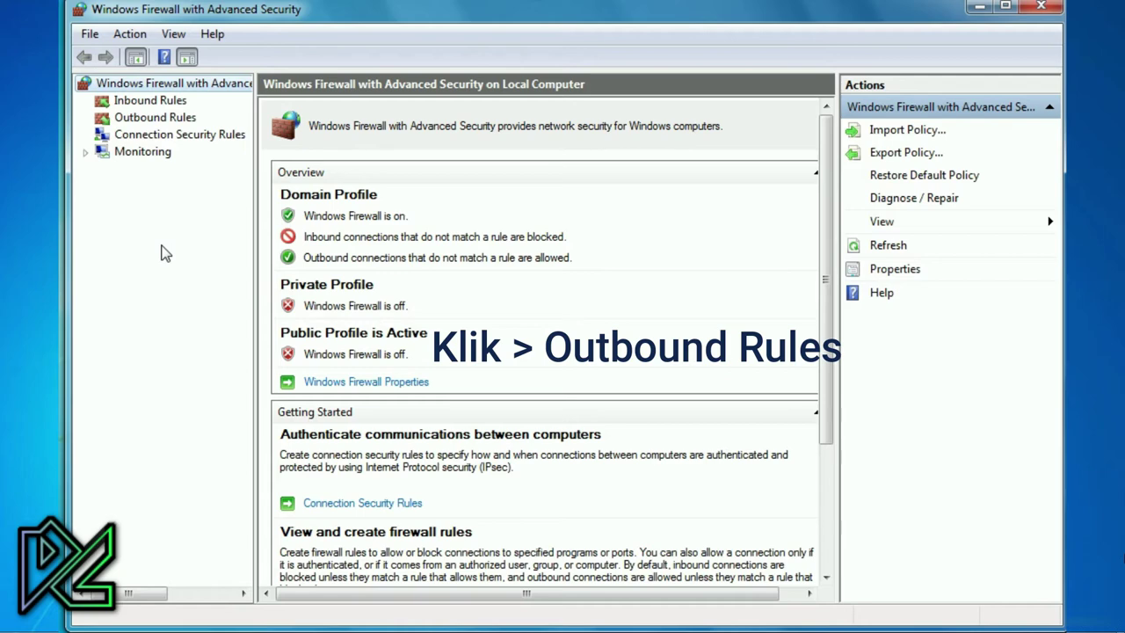
Start a new outbound rule and accept Program as its rule type
click(186, 120)
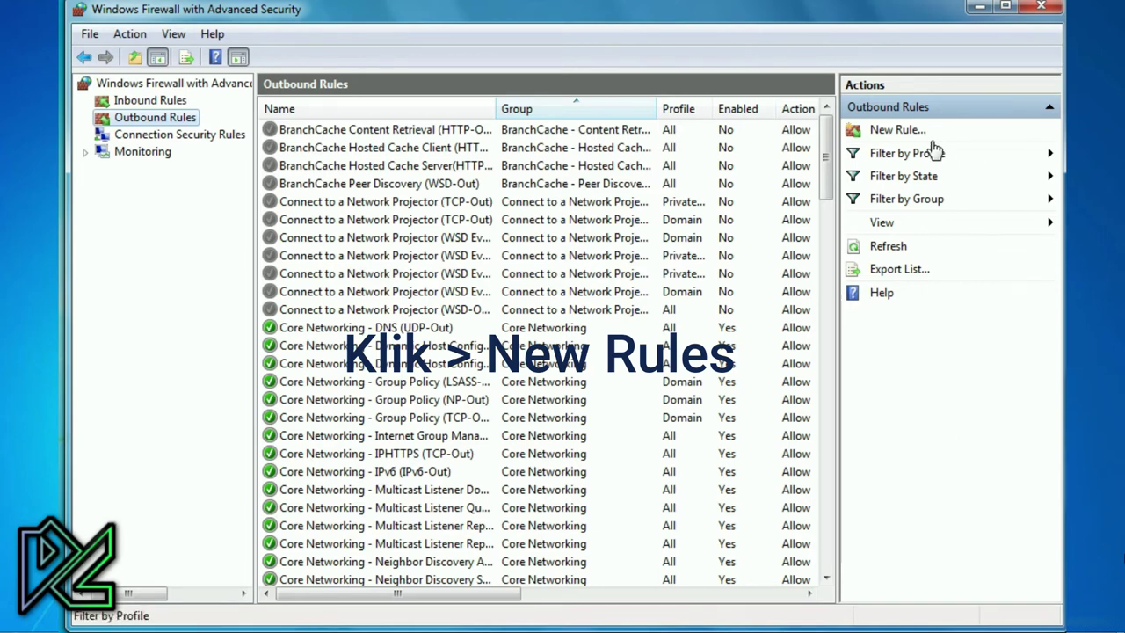
click(963, 137)
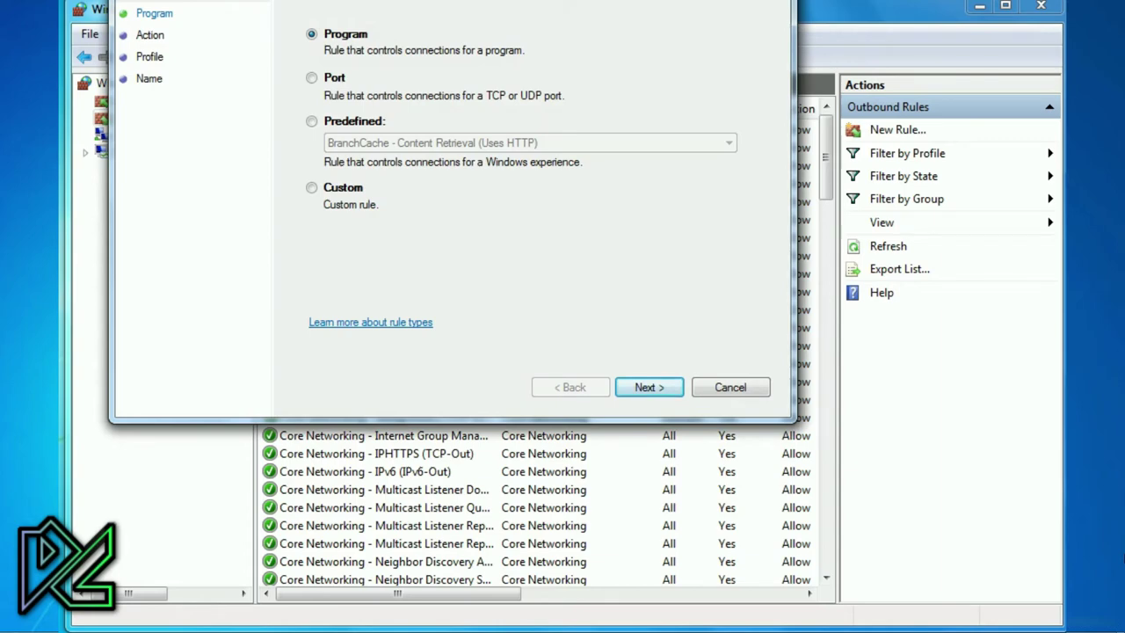
drag(527, 0, 556, 48)
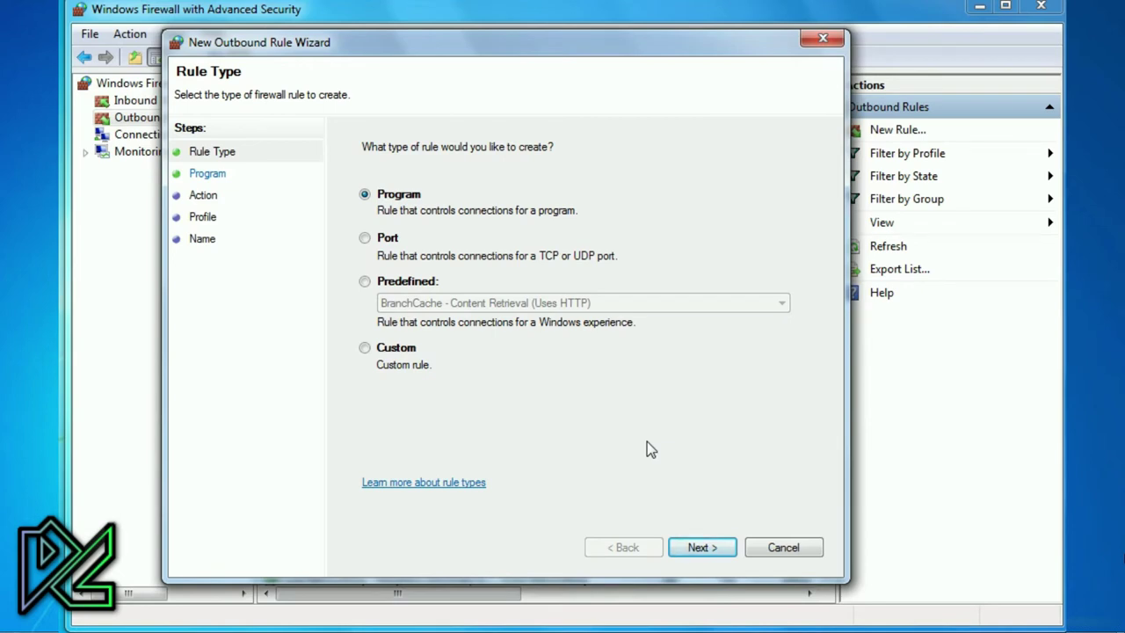
click(703, 546)
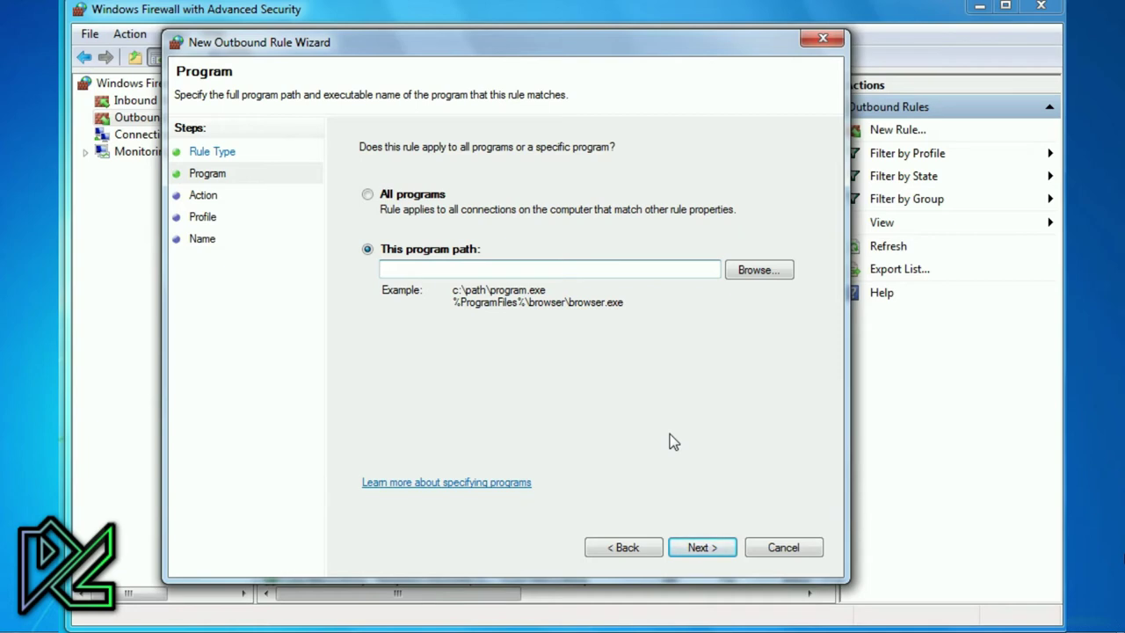
Browse for the rule's program path and open the Wondershare Filmora folder under C:, Program Files, Wondershare
click(761, 270)
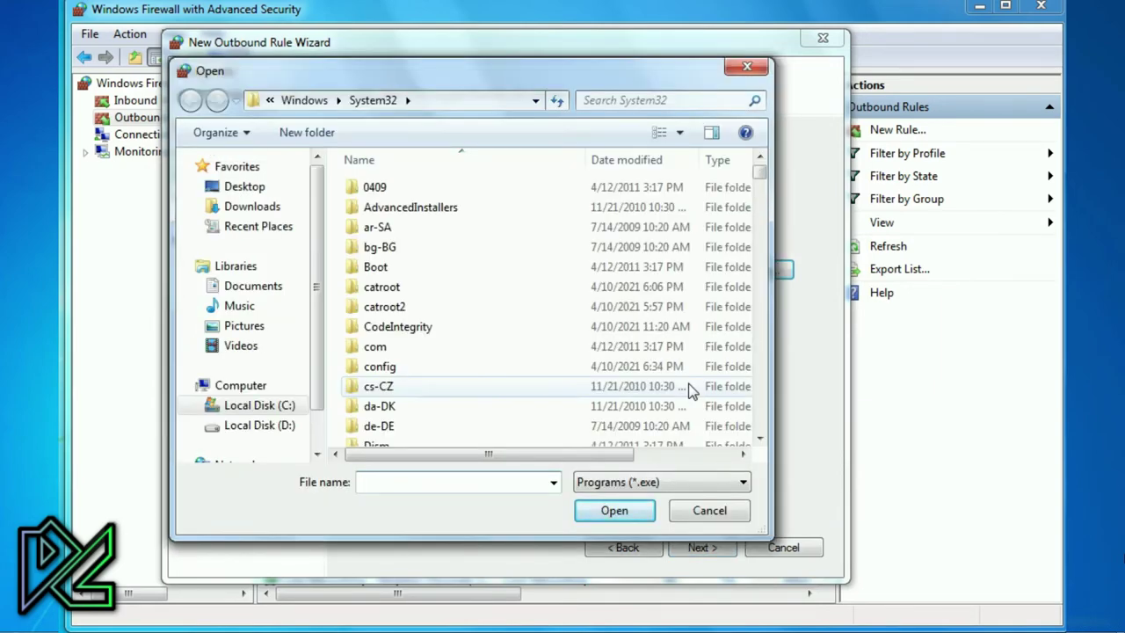
click(286, 409)
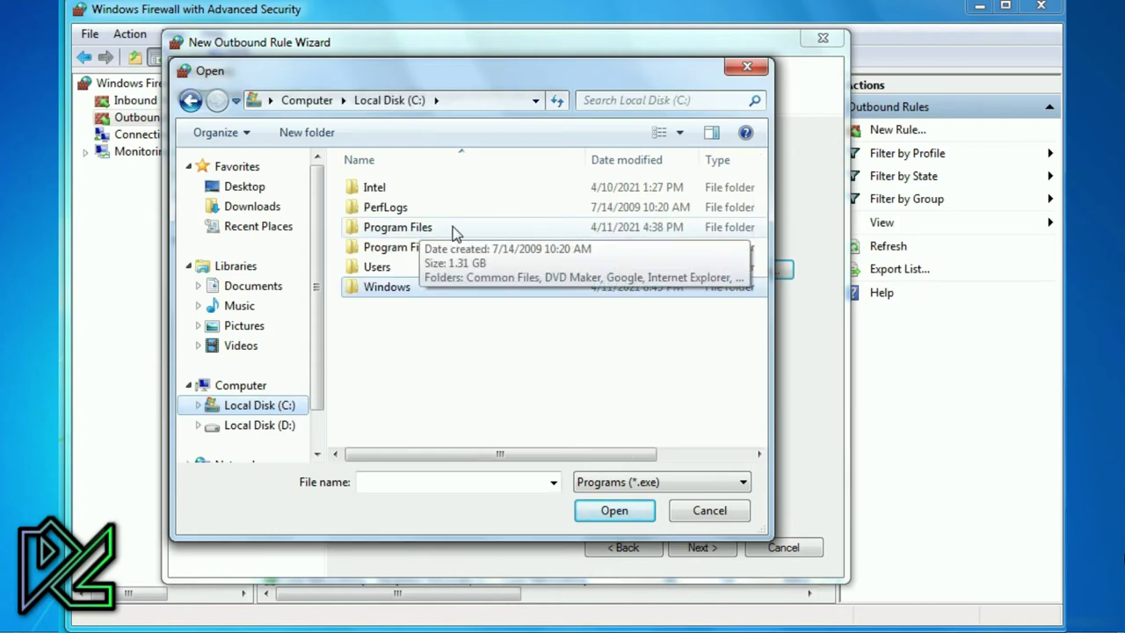
double_click(505, 227)
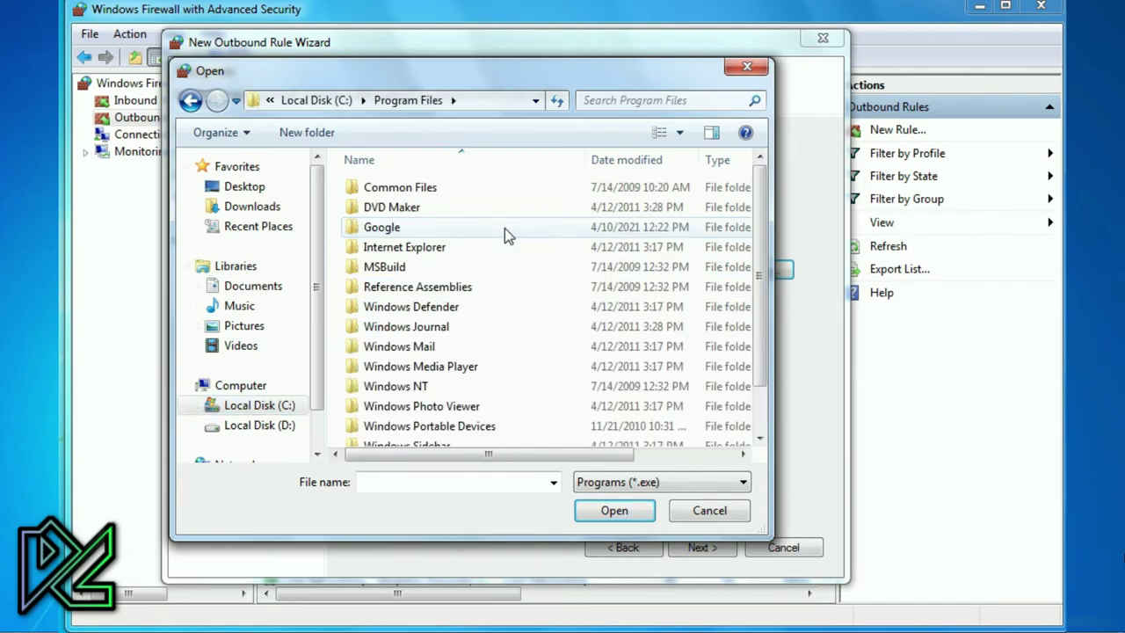
drag(761, 250, 765, 291)
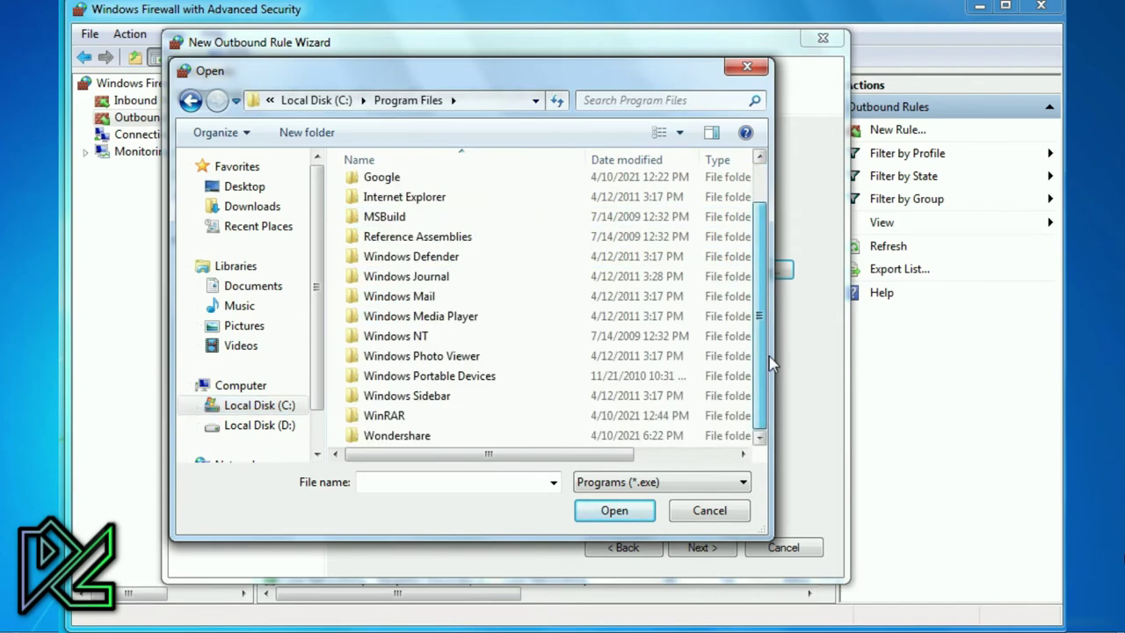
double_click(453, 436)
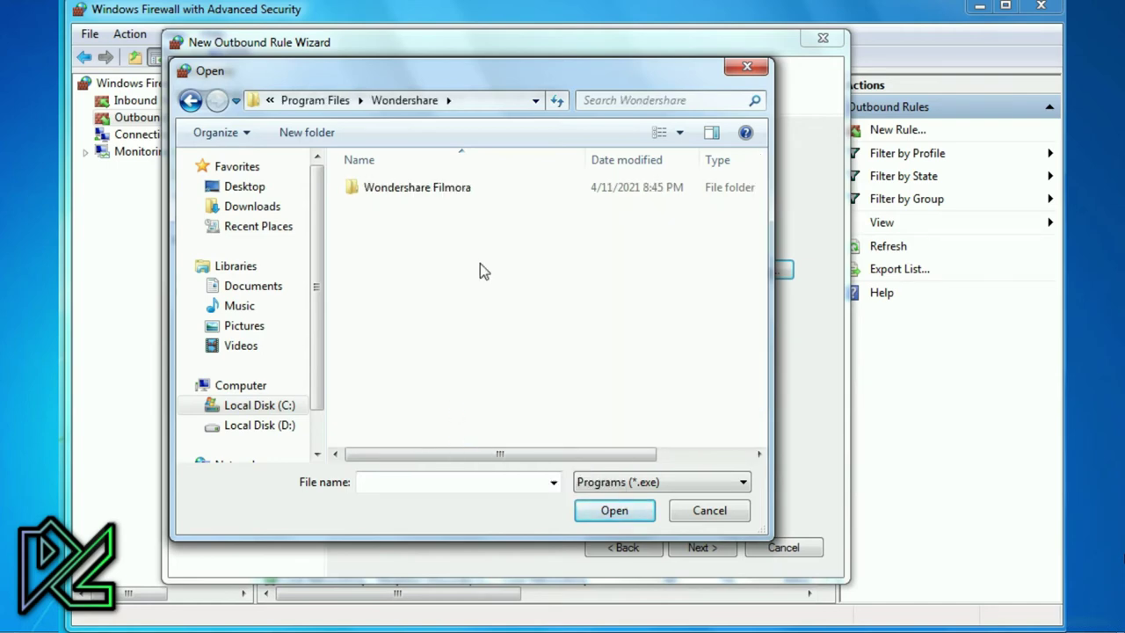
click(417, 197)
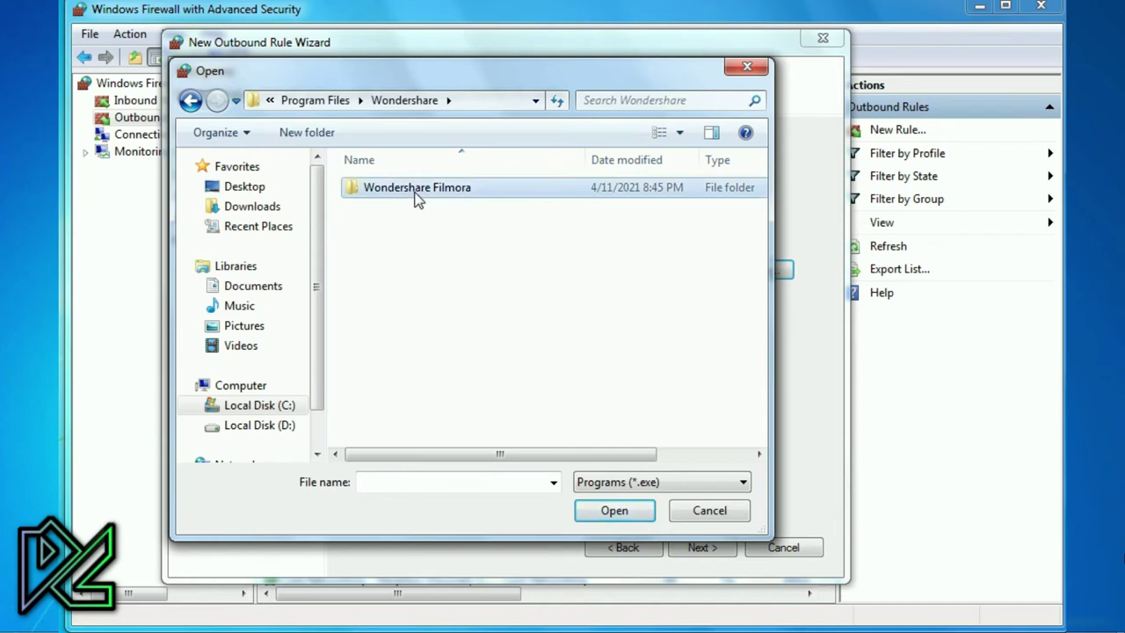
double_click(416, 197)
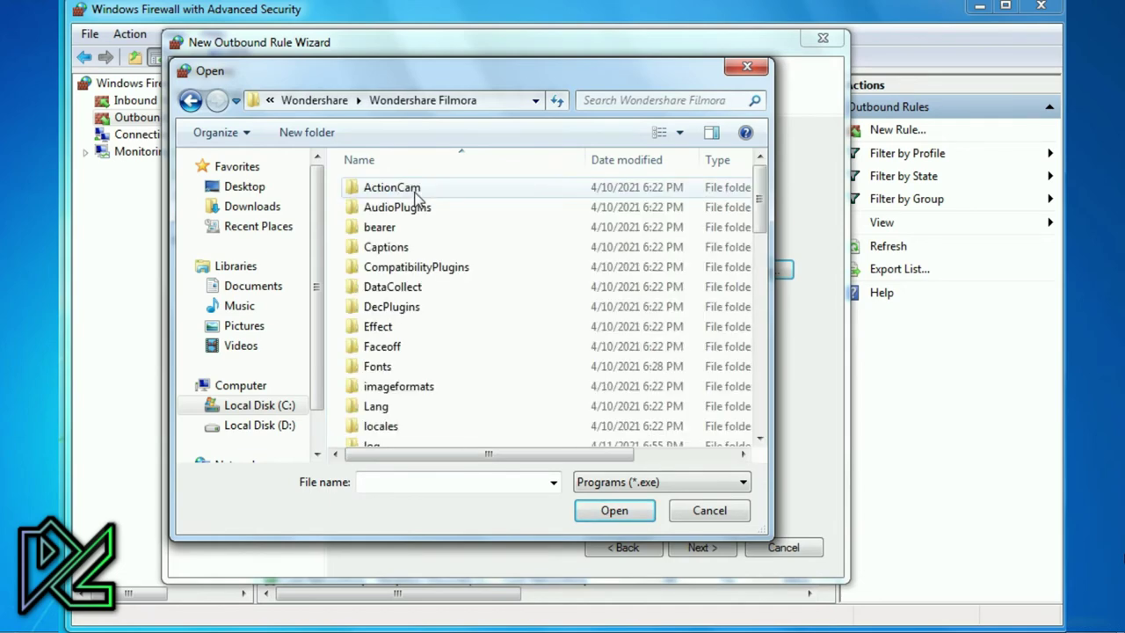
Choose the Wondershare Filmora X application as the program the rule applies to
scroll(481, 286, down, 8)
scroll(480, 287, up, 3)
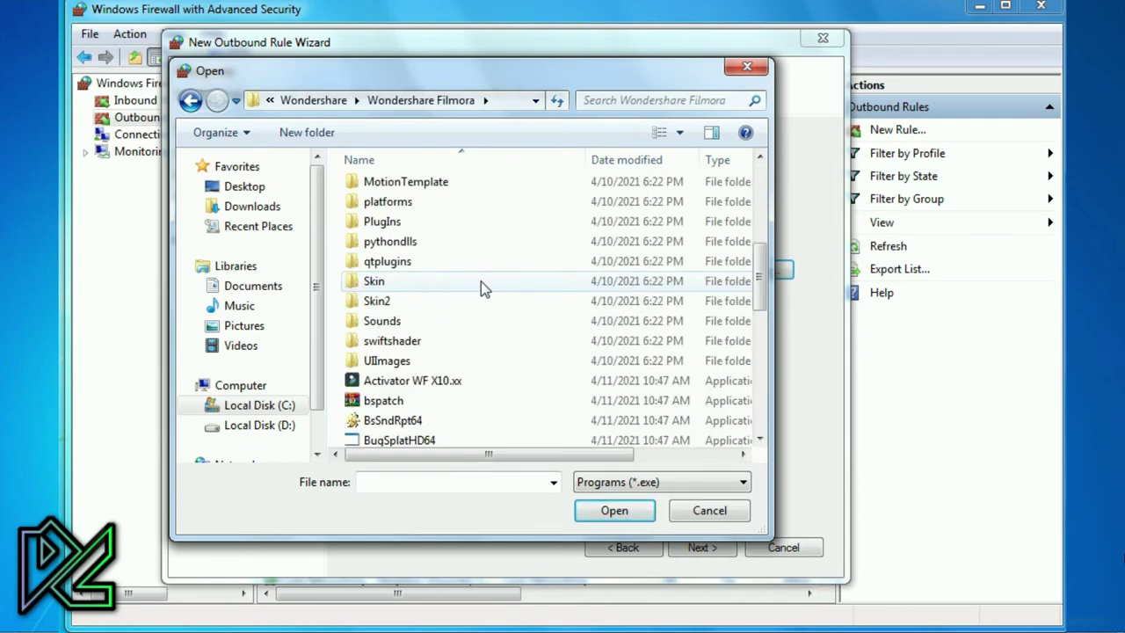
scroll(481, 288, down, 7)
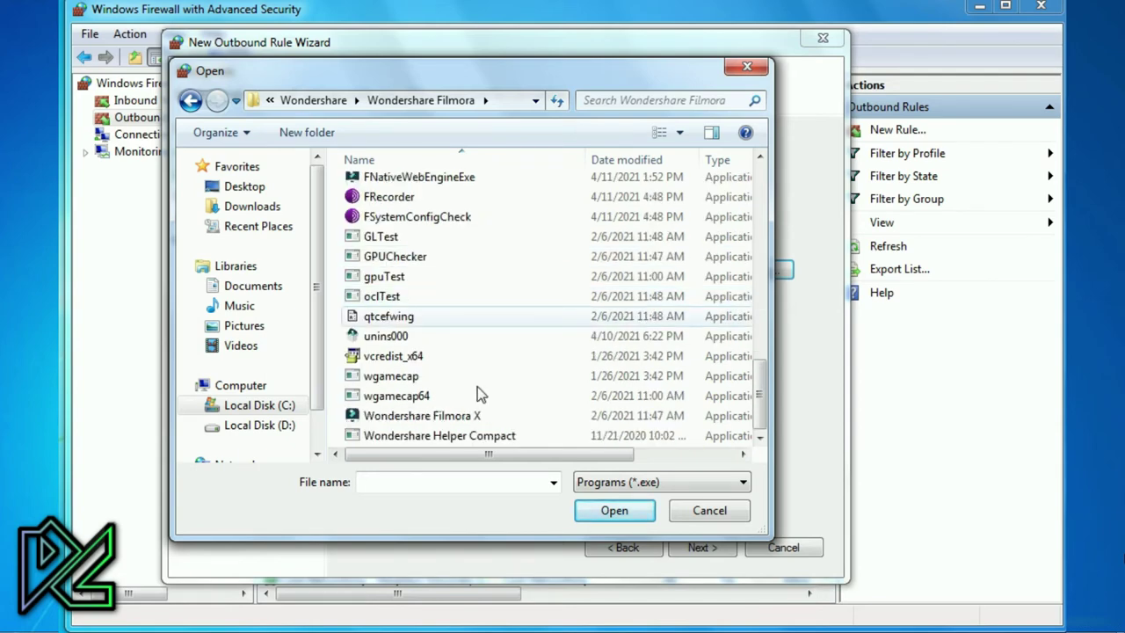
click(475, 416)
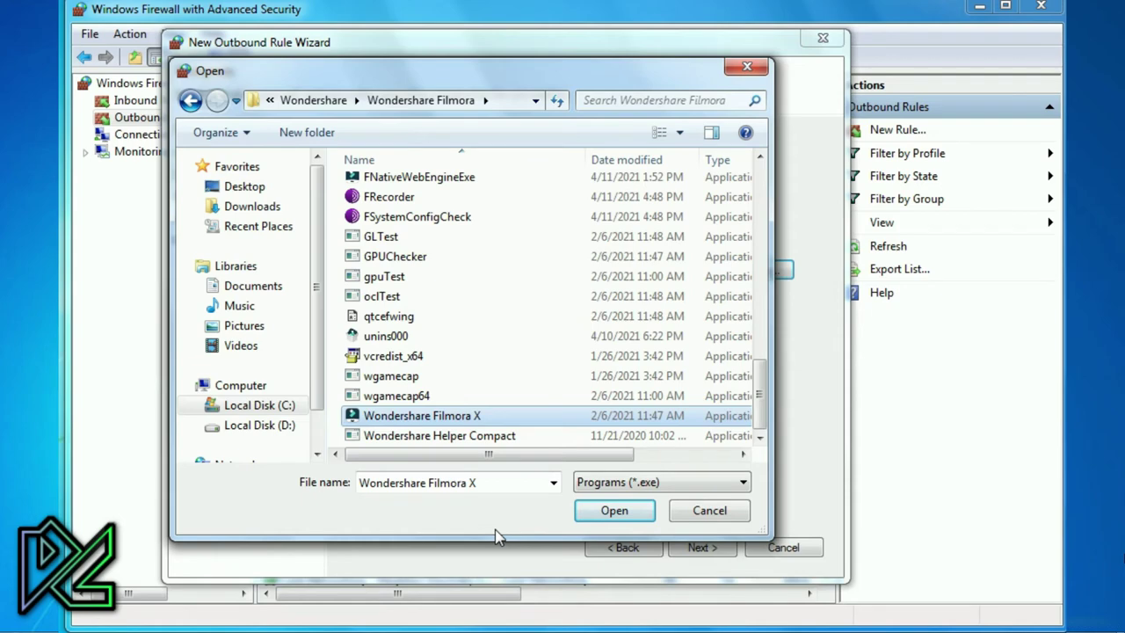
click(638, 522)
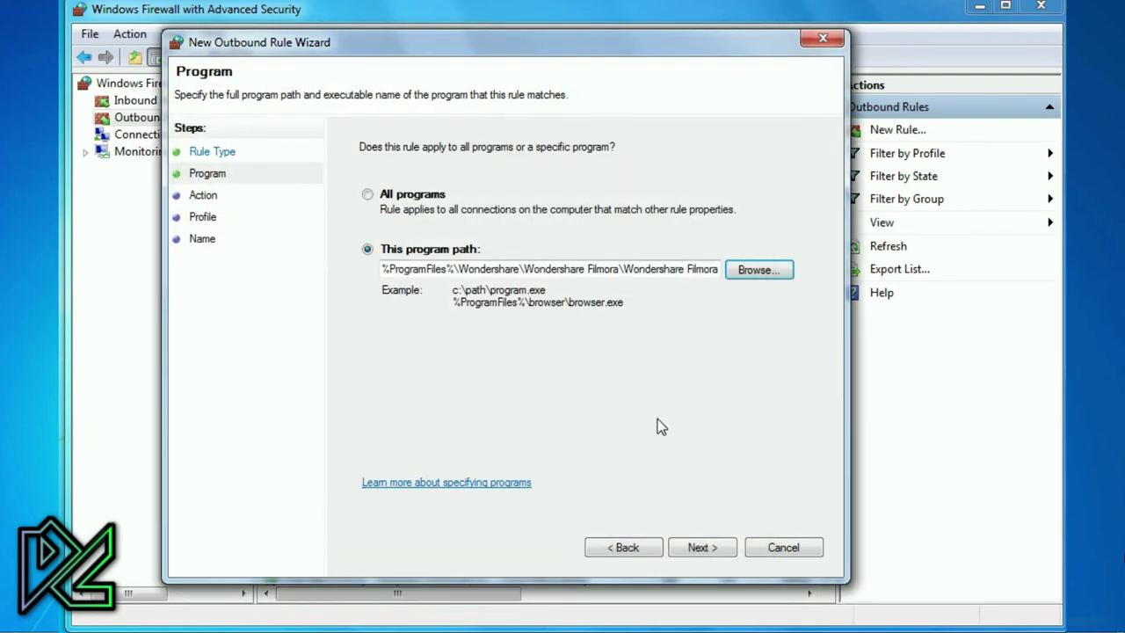
Accept Block the connection as the rule's action and apply it to the Domain, Private and Public profiles
click(710, 550)
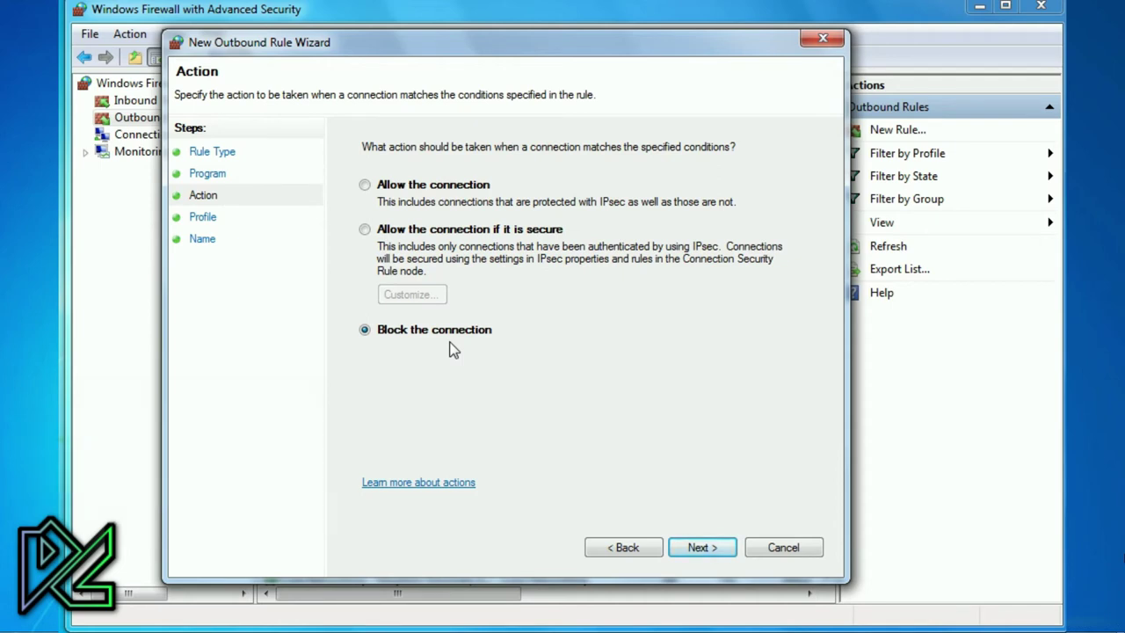
click(700, 547)
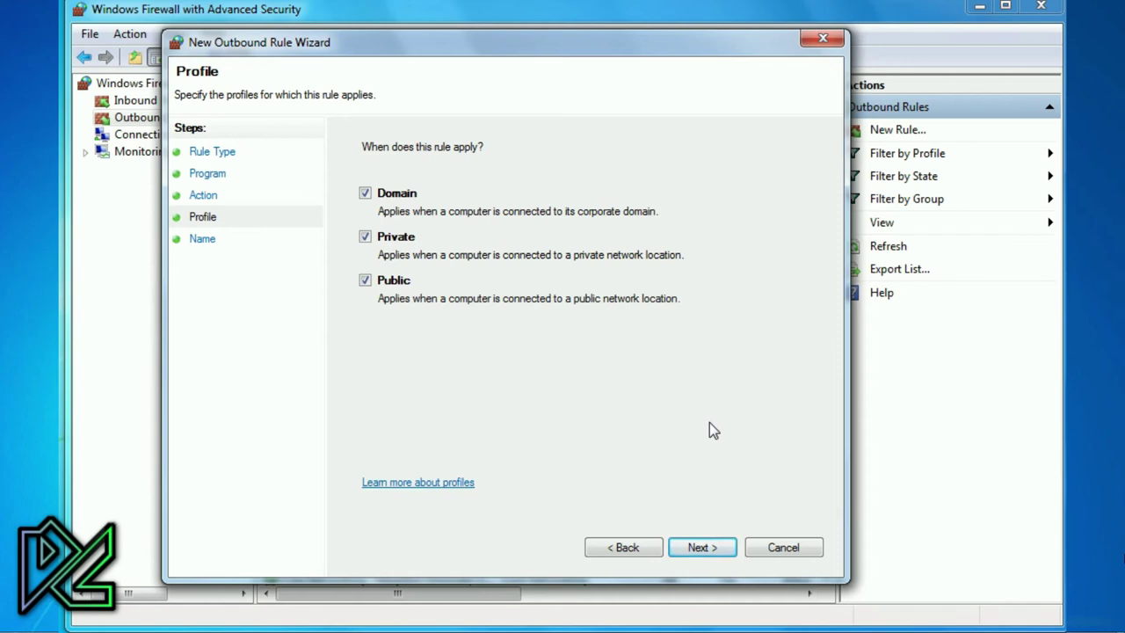
click(703, 548)
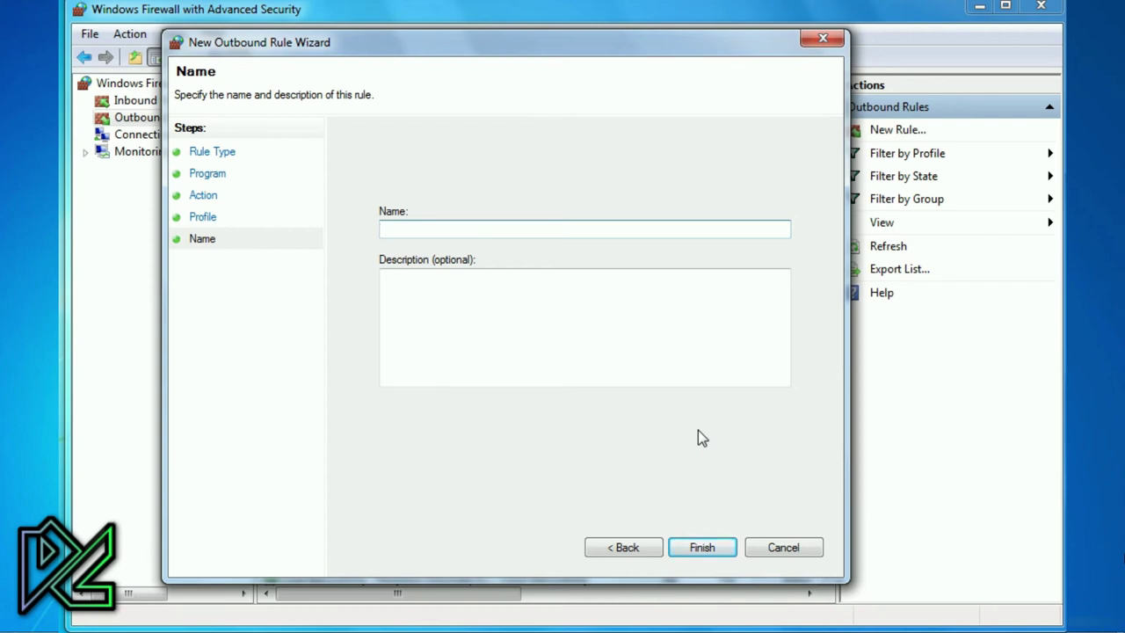
Name the rule "Blokir Internet Filmora", finish creating it, and close the firewall window
text(Blokir)
text(Internet Filmora)
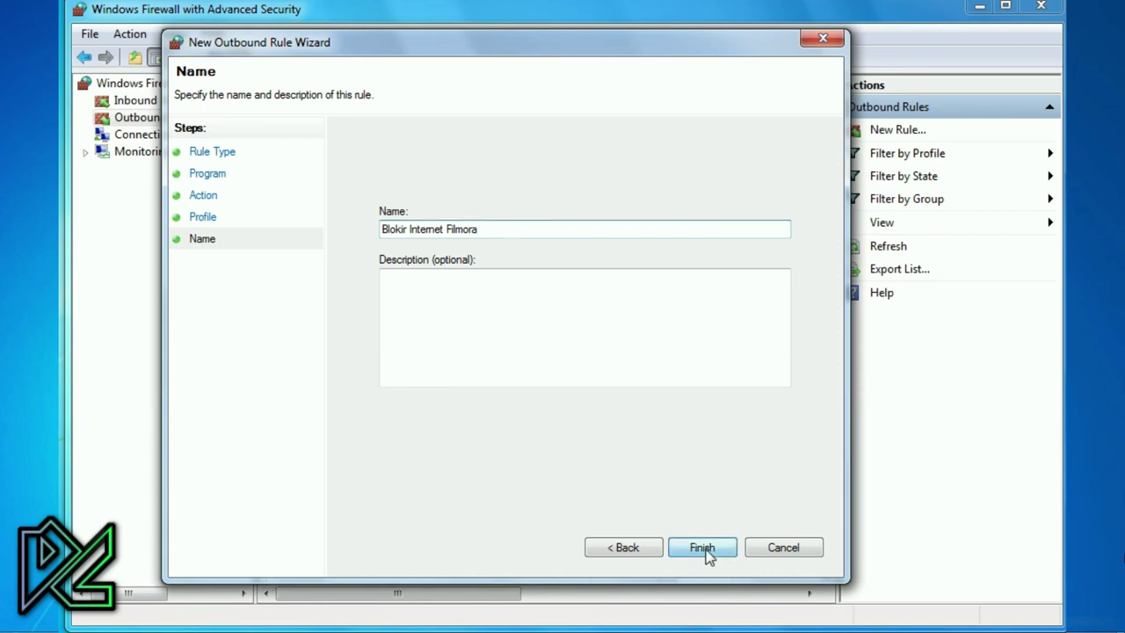
click(702, 548)
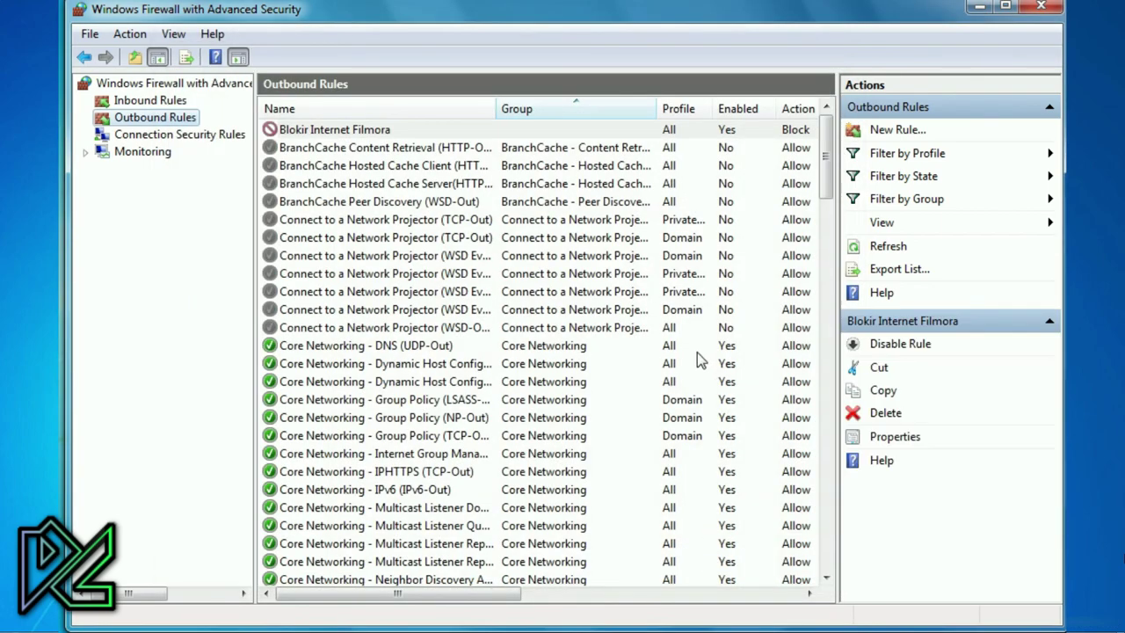
click(1043, 11)
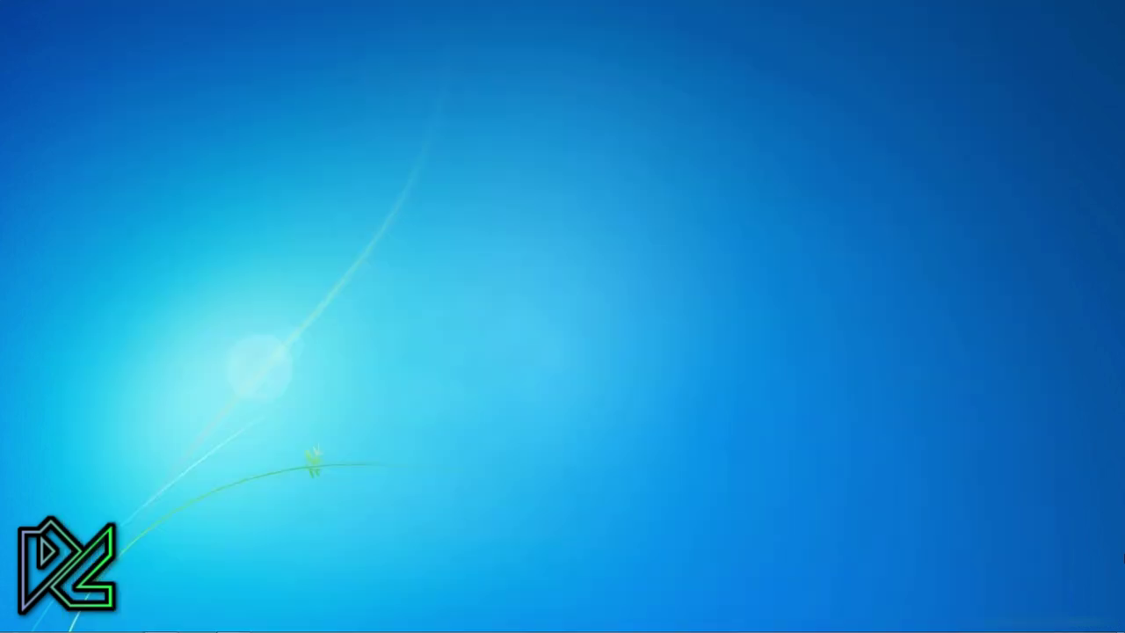